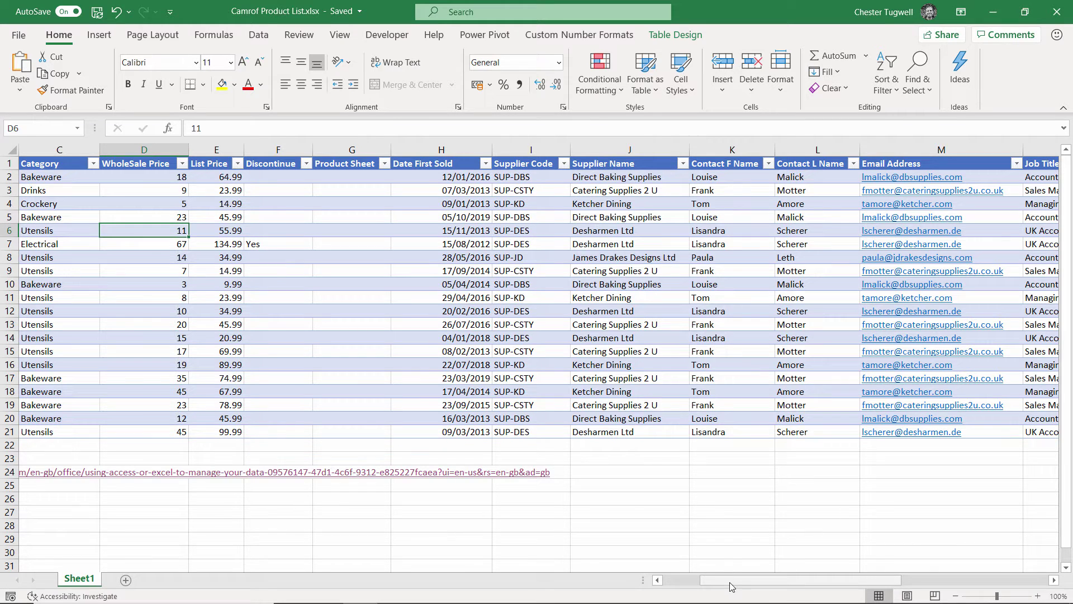
Step: Highlight the product detail columns A–H, then the supplier columns from Supplier Code onward
left_click_drag(730, 581, 682, 570)
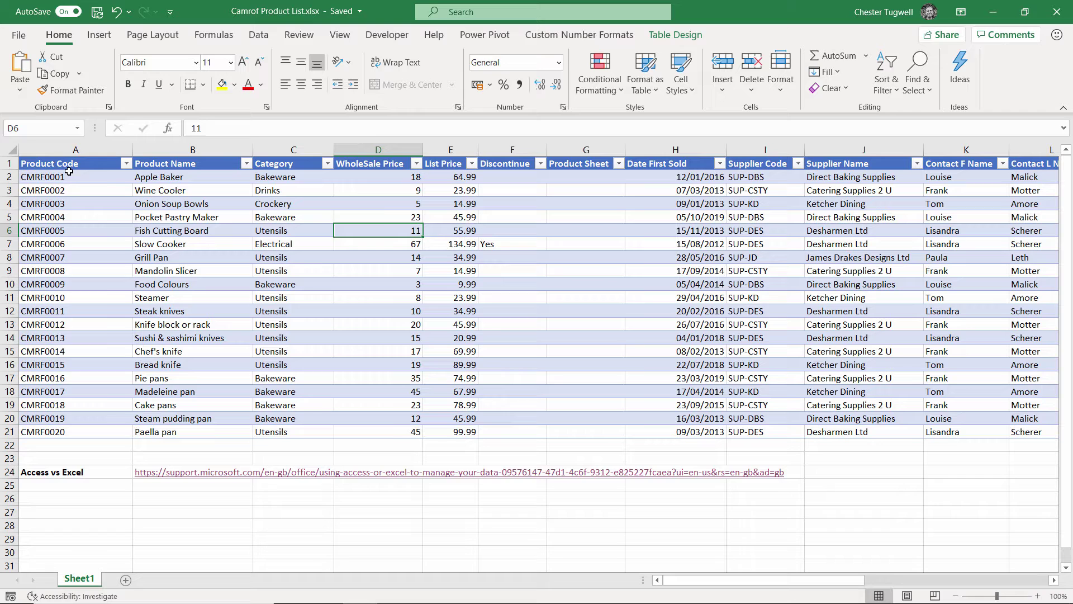
mouse_move(66, 164)
left_mouse_down()
mouse_move(190, 166)
mouse_move(642, 304)
mouse_move(701, 335)
mouse_move(706, 435)
left_mouse_up()
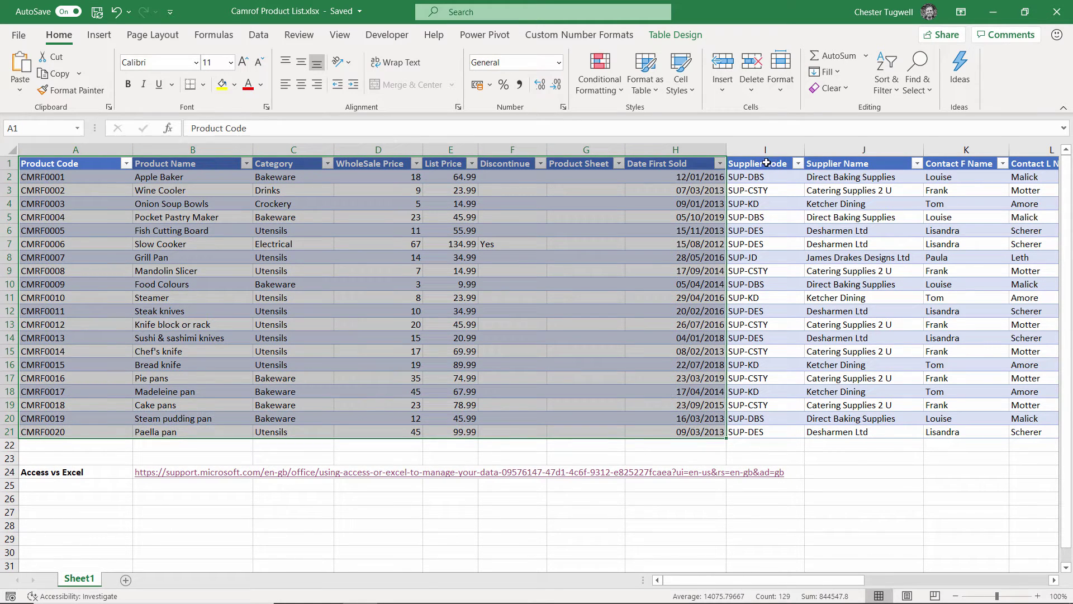
left_click_drag(763, 162, 1025, 434)
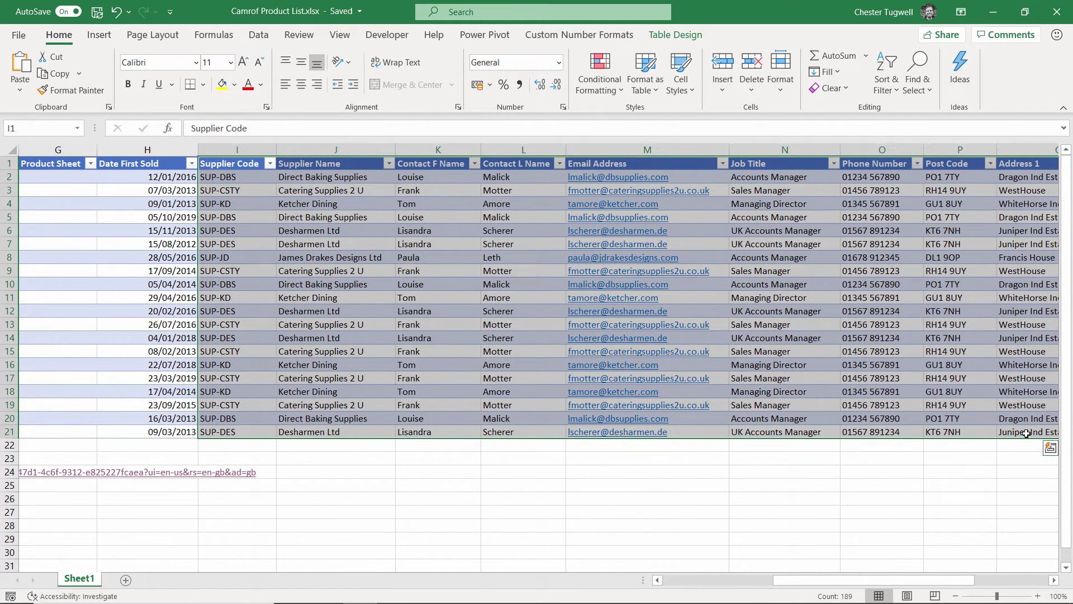
left_click_drag(922, 580, 813, 580)
left_click(528, 253)
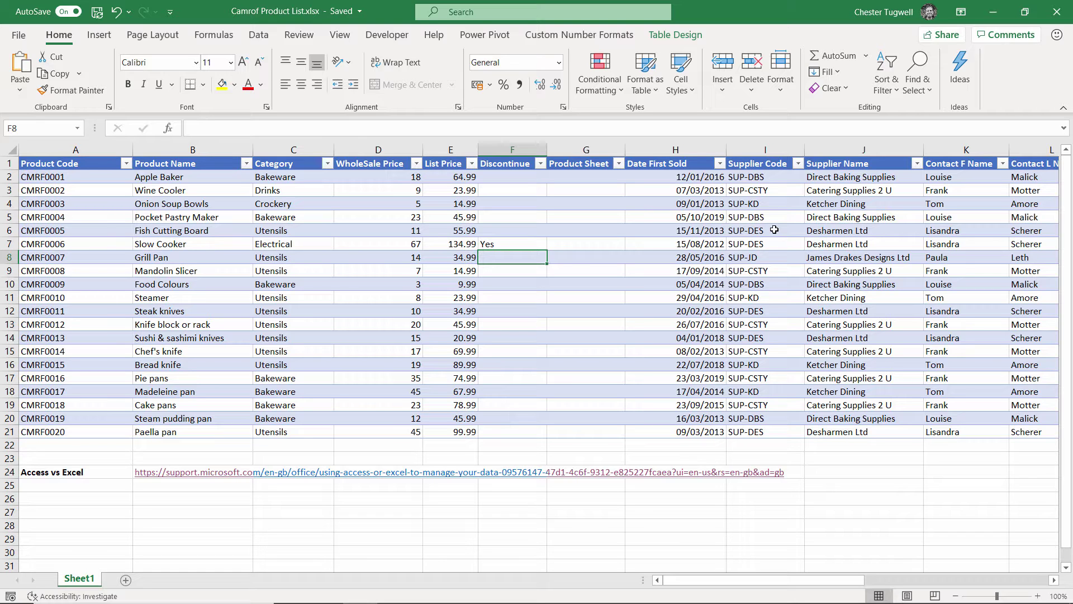
Step: Highlight the product rows and row 19's repeated supplier details, then switch to the Camrof Ltd database
left_click_drag(45, 176, 721, 435)
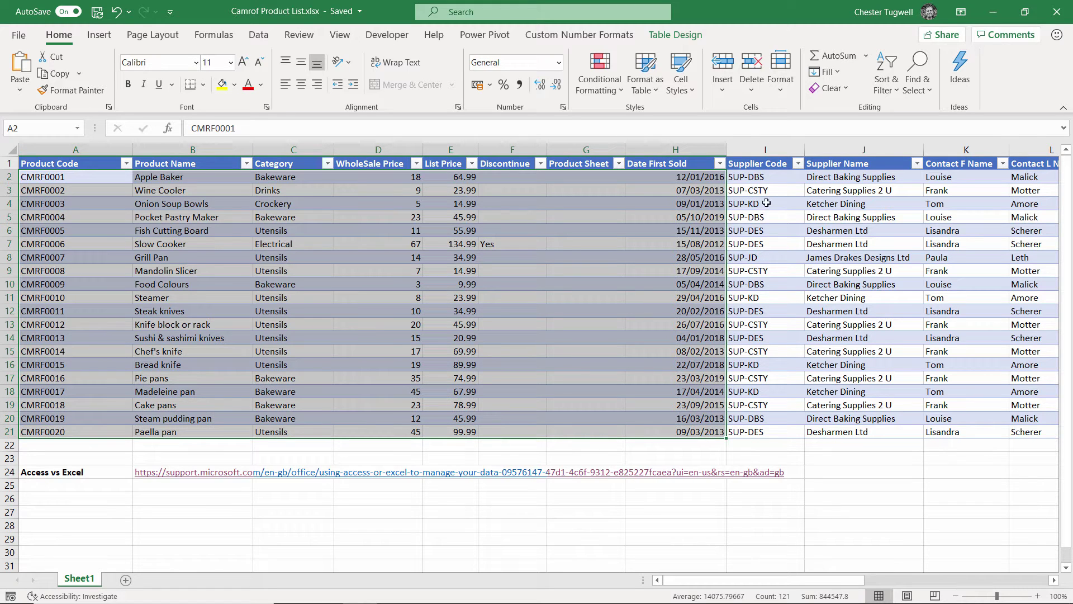
left_click(825, 191)
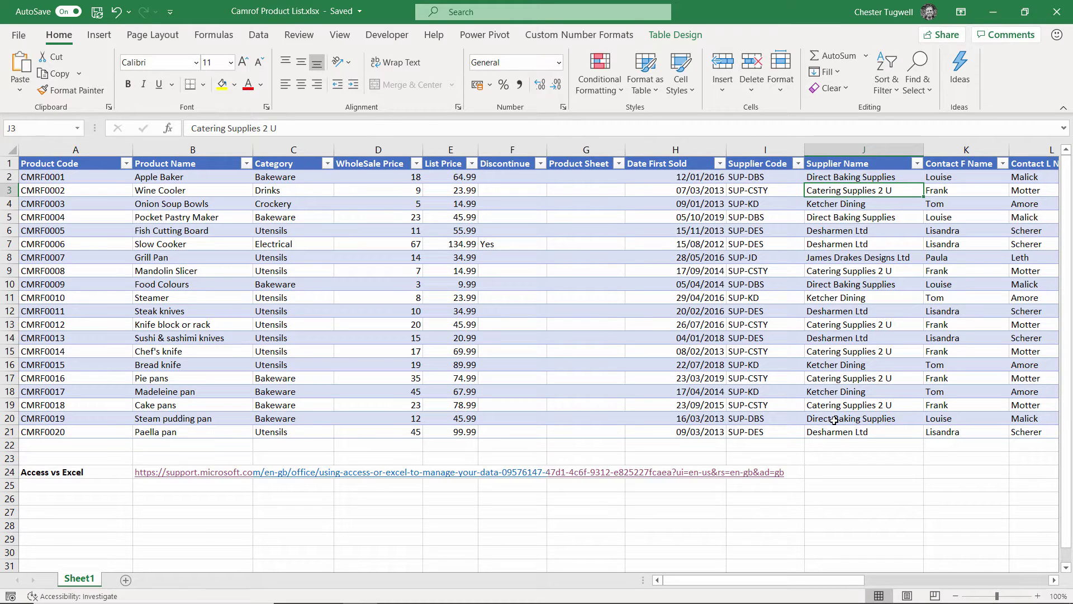
left_click_drag(783, 581, 839, 583)
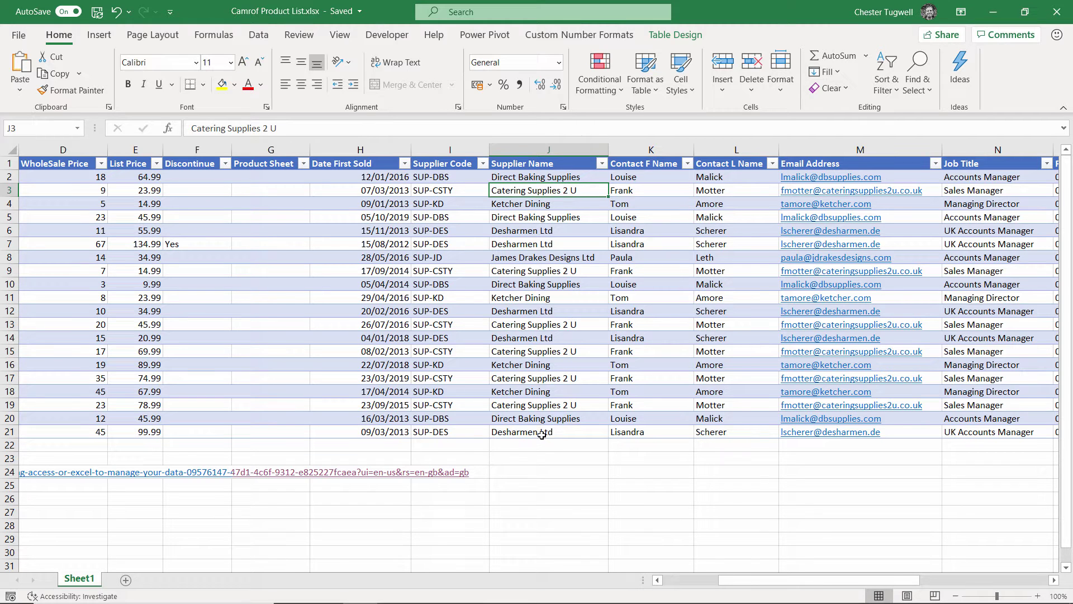
left_click_drag(530, 406, 2, 396)
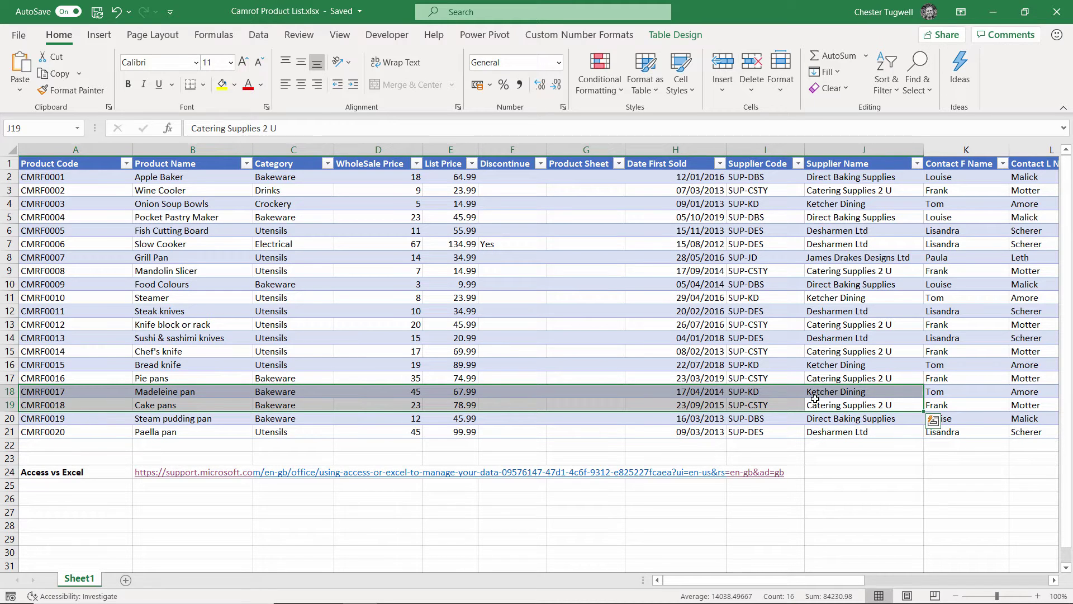
left_click(761, 403)
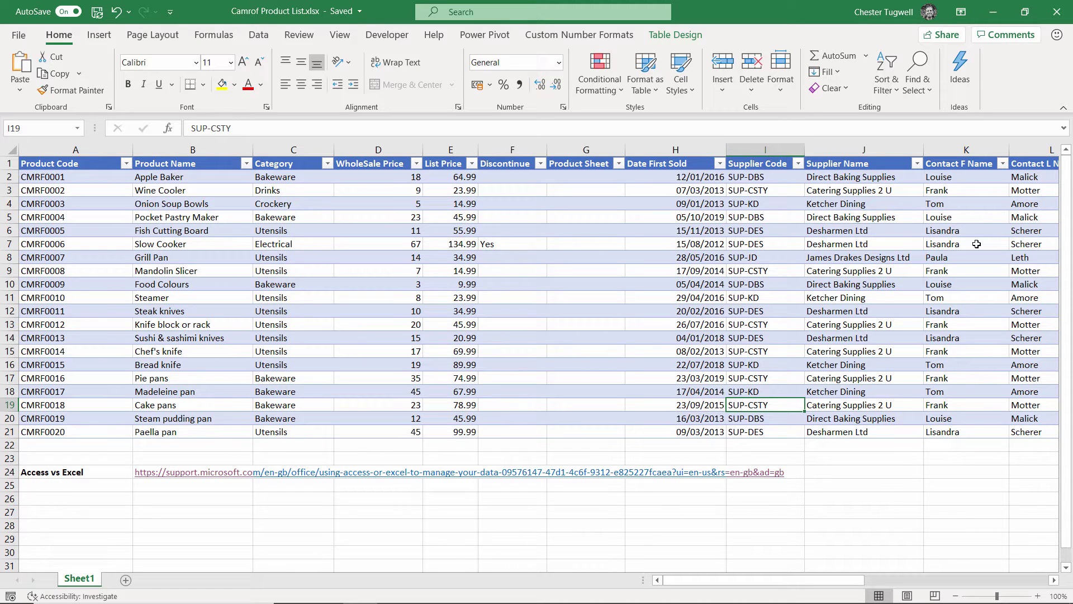
left_click(776, 590)
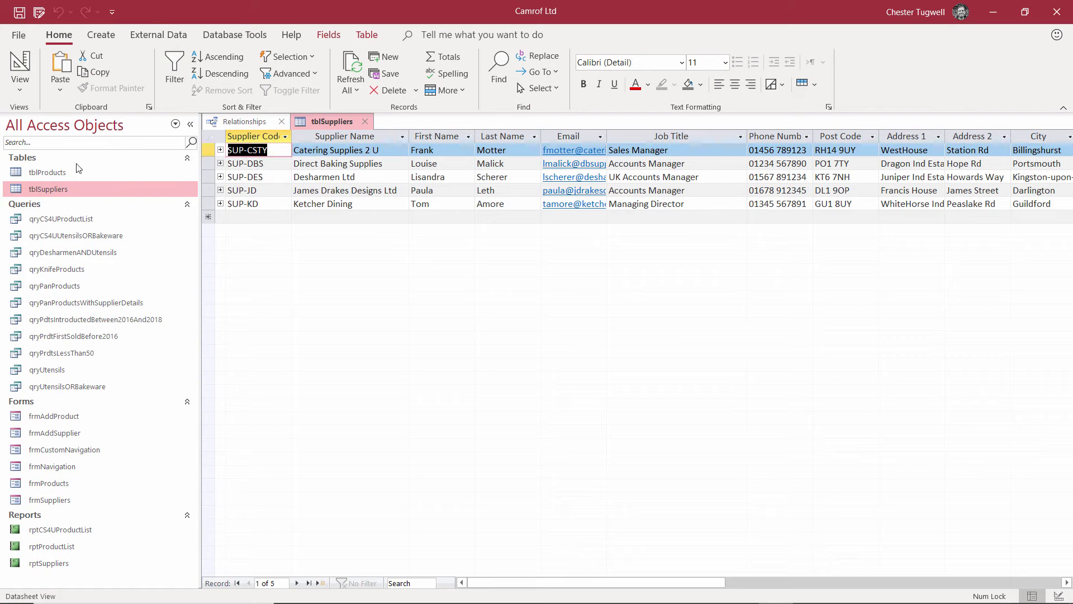
Step: Open tblProducts, scroll across its datasheet, then return to the tblSuppliers records
double_click(64, 171)
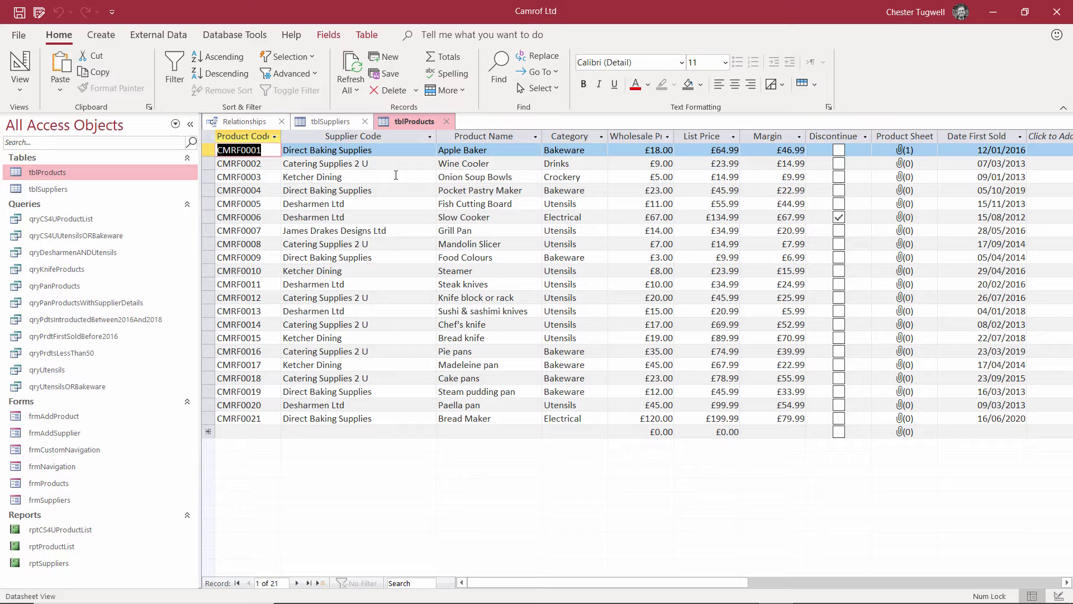
left_click_drag(702, 581, 666, 600)
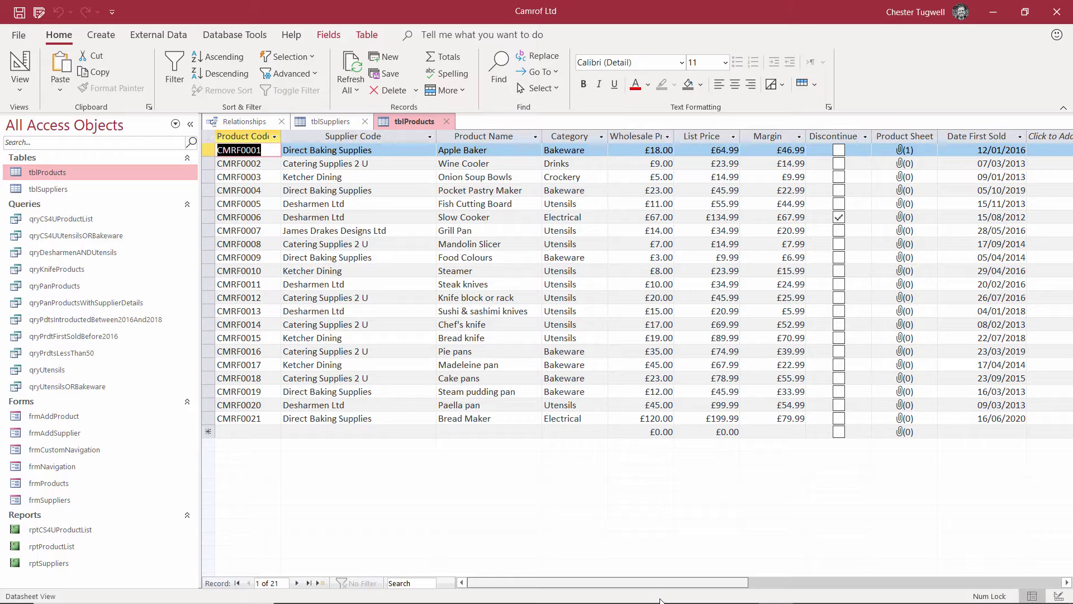
left_click(305, 120)
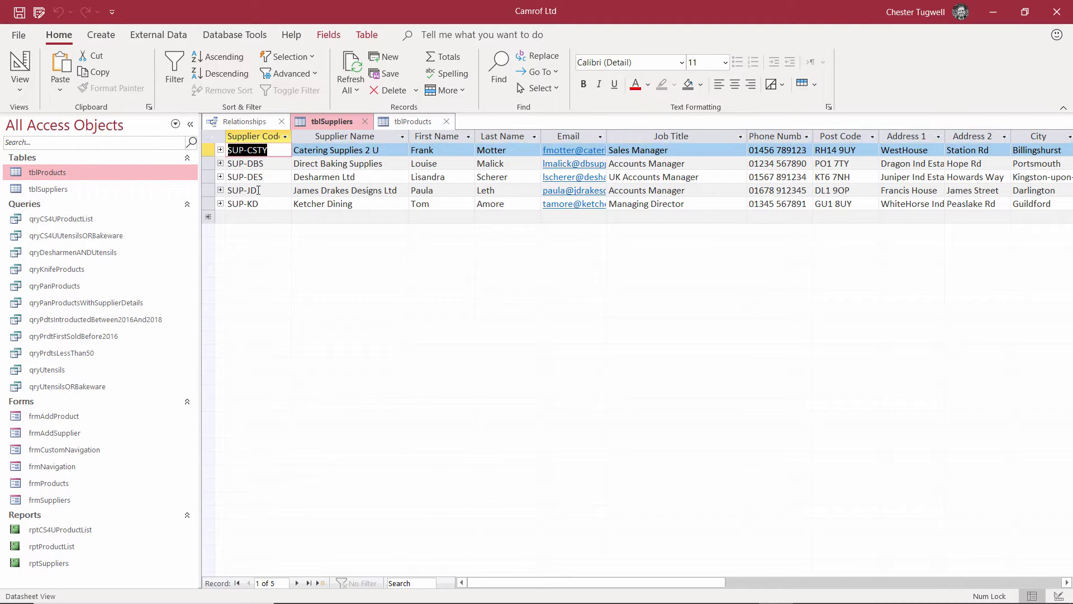
Step: Show the Relationships diagram and resize the tblProducts box so every field name fits
left_click(241, 122)
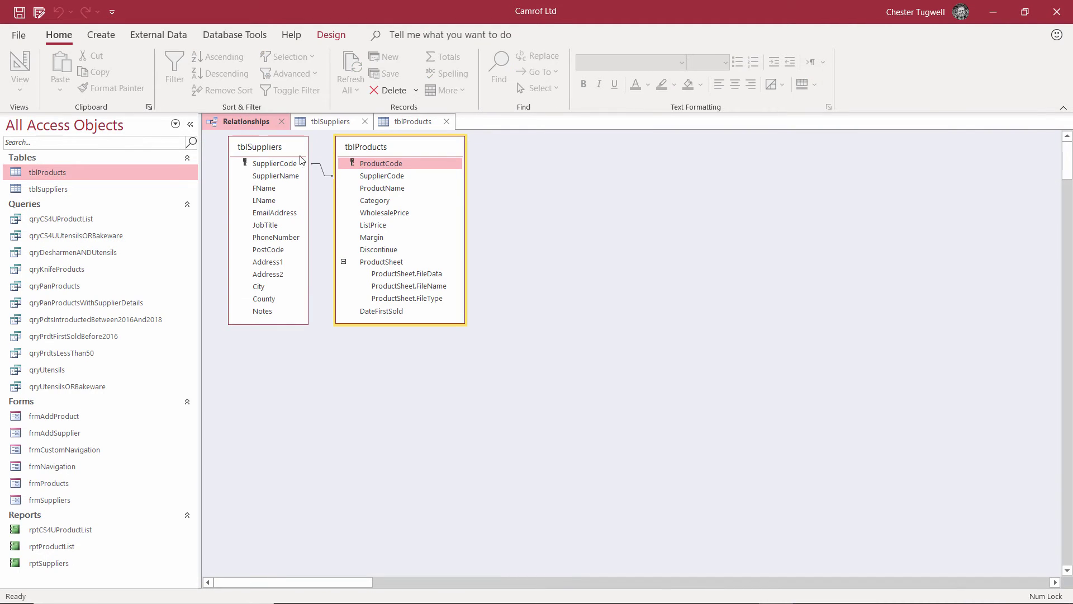
left_click_drag(336, 184, 373, 195)
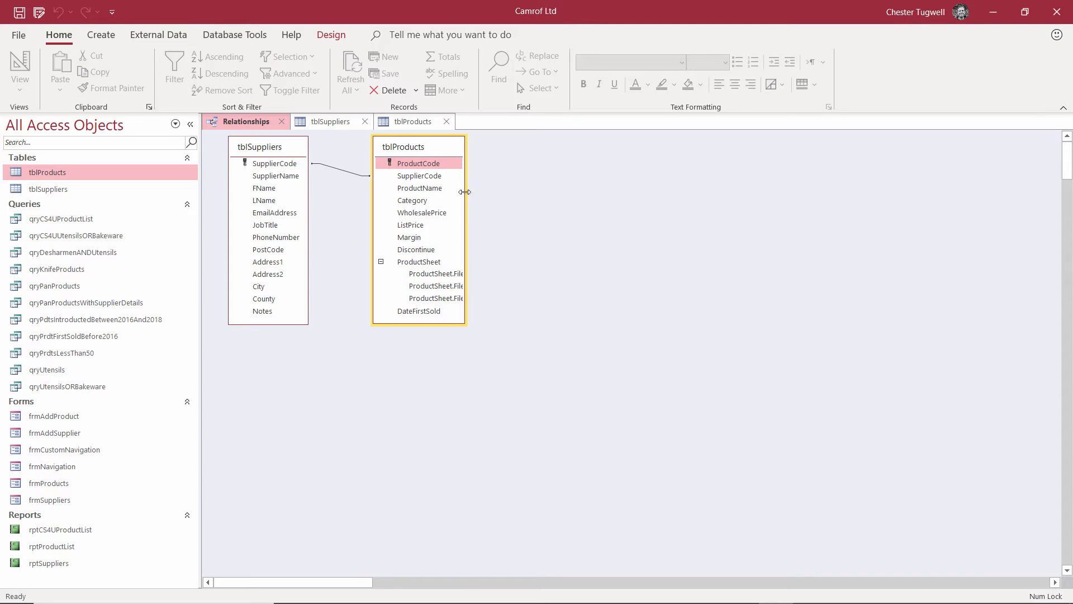
left_click_drag(466, 195, 488, 195)
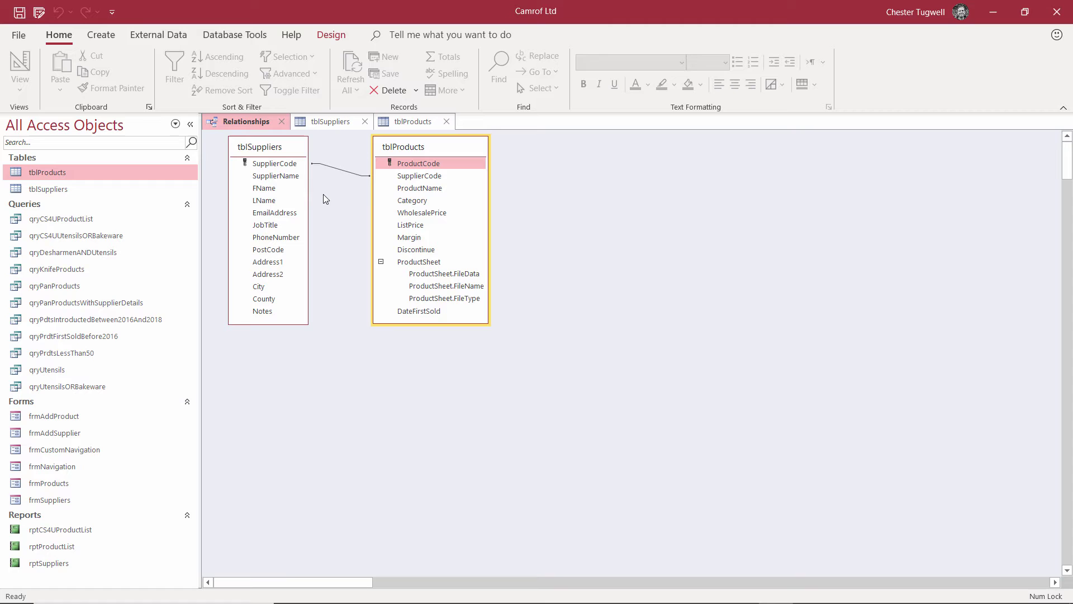
left_click(411, 167)
Step: Compare the two tables, then expand SUP-CSTY and SUP-DBS to show their 6 and 5 linked products
left_click(330, 122)
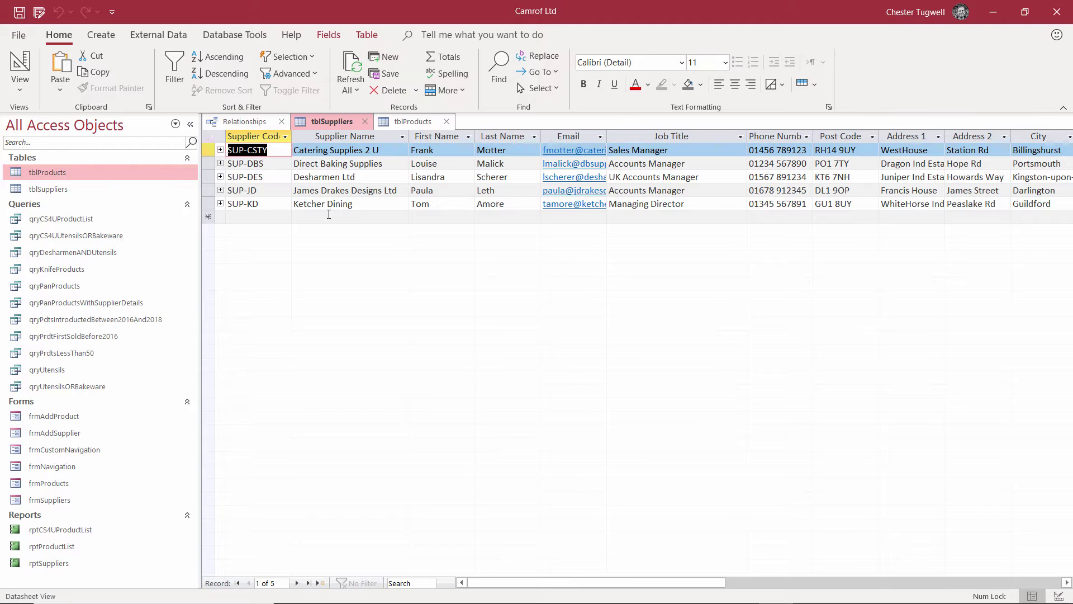
left_click(401, 124)
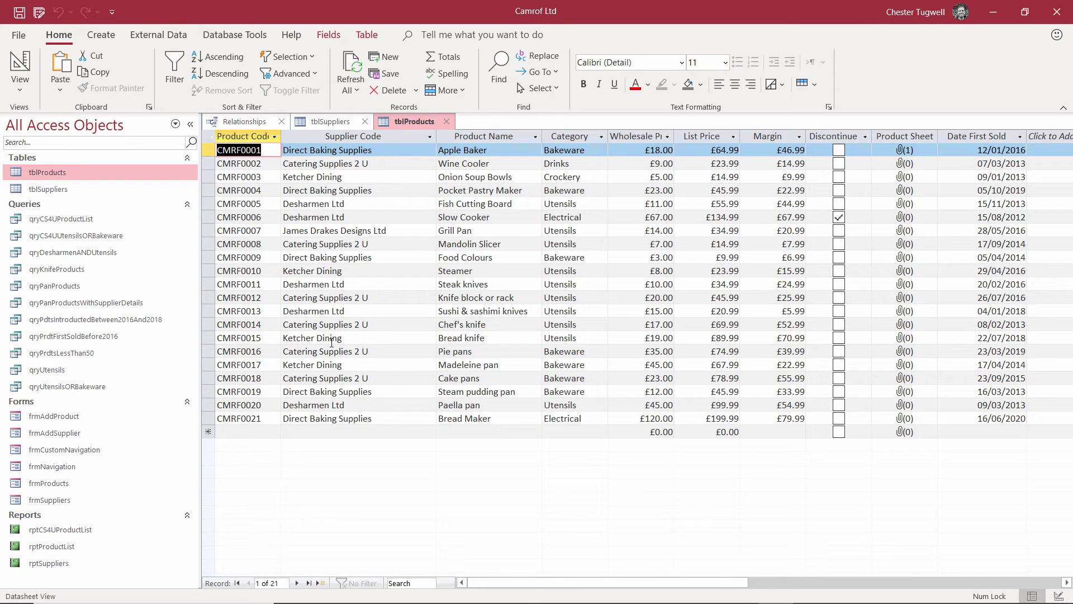
left_click(338, 122)
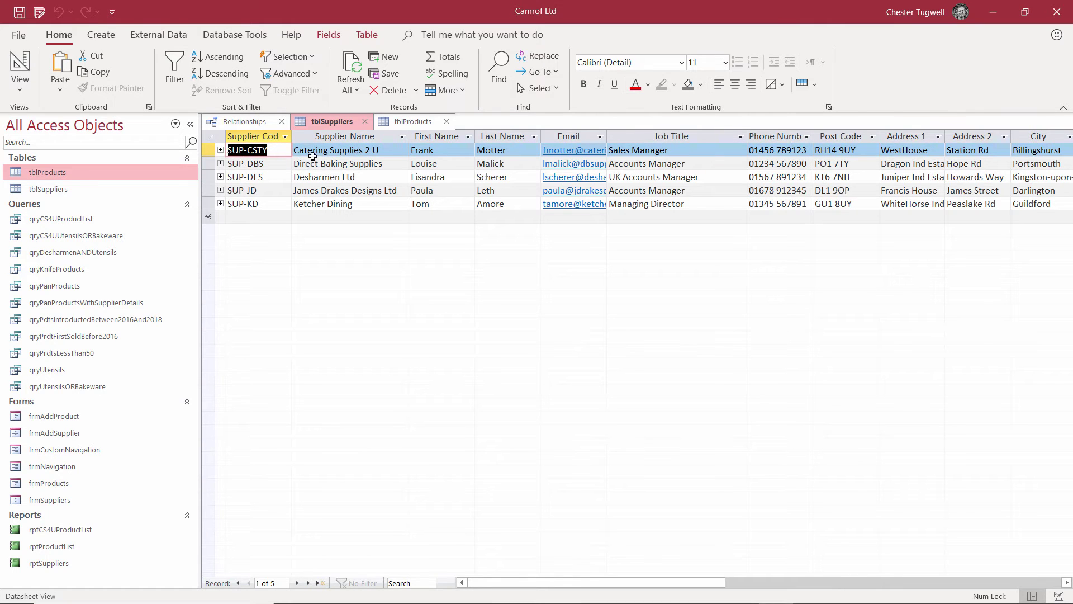
left_click(220, 149)
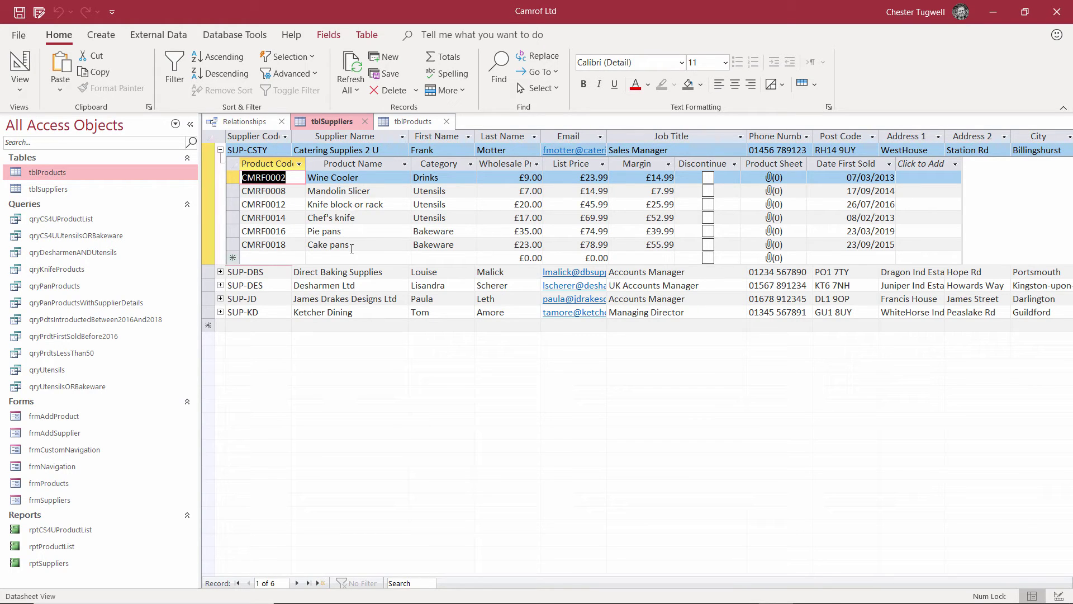
left_click(220, 272)
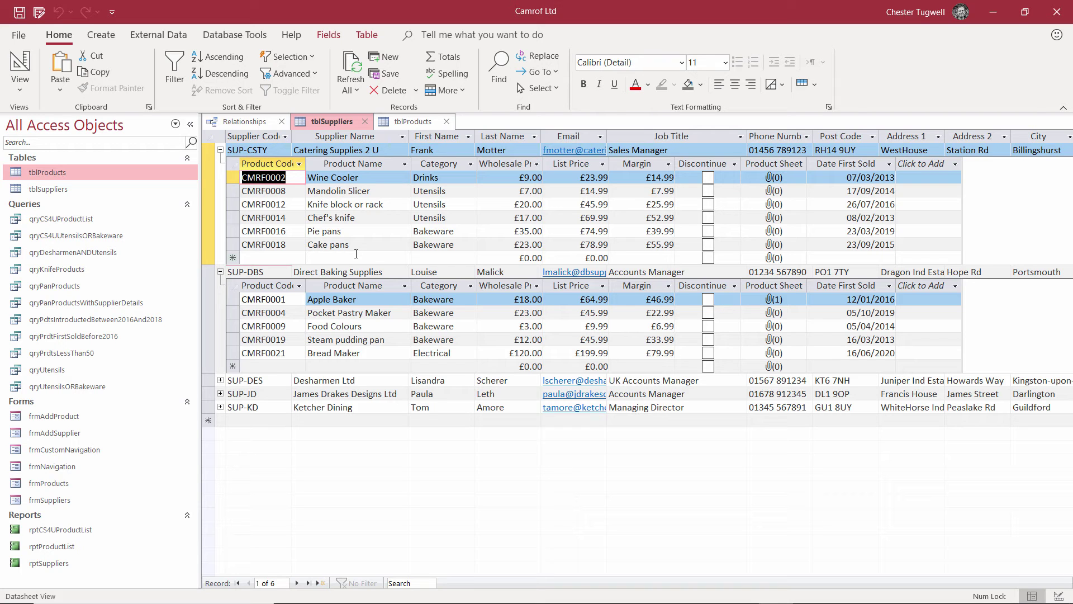
mouse_move(369, 601)
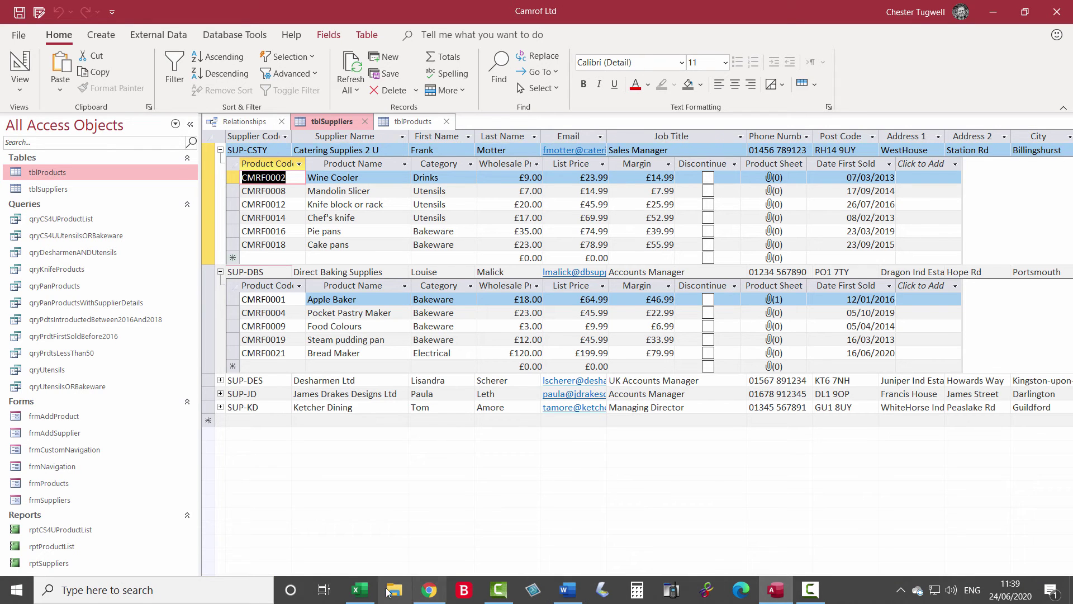
Step: Revisit the Excel product list, then show the 'Using Access or Excel to manage your data' article
left_click(360, 590)
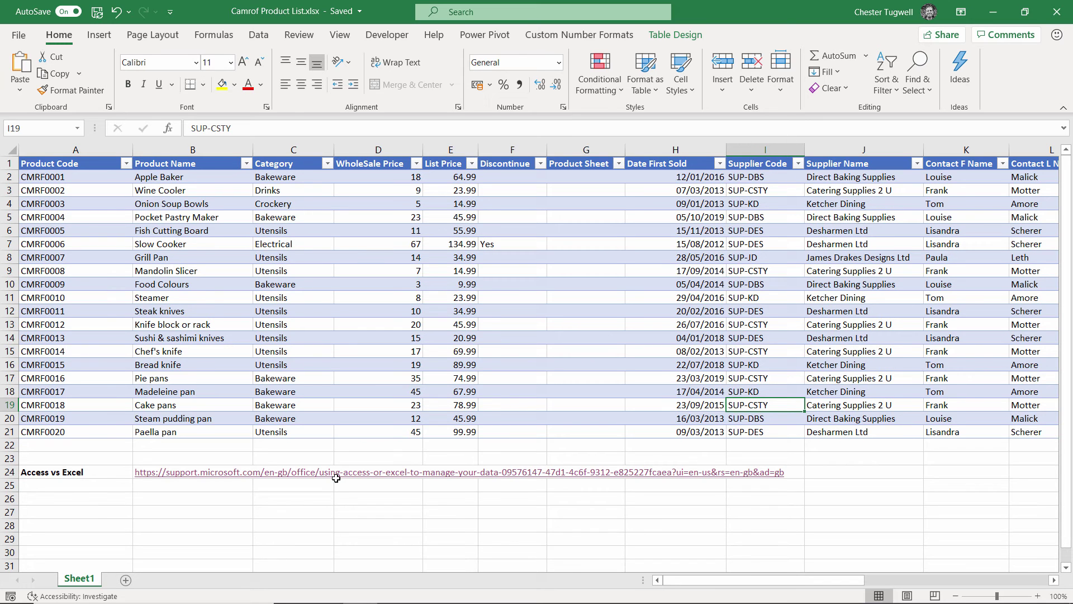
mouse_move(395, 599)
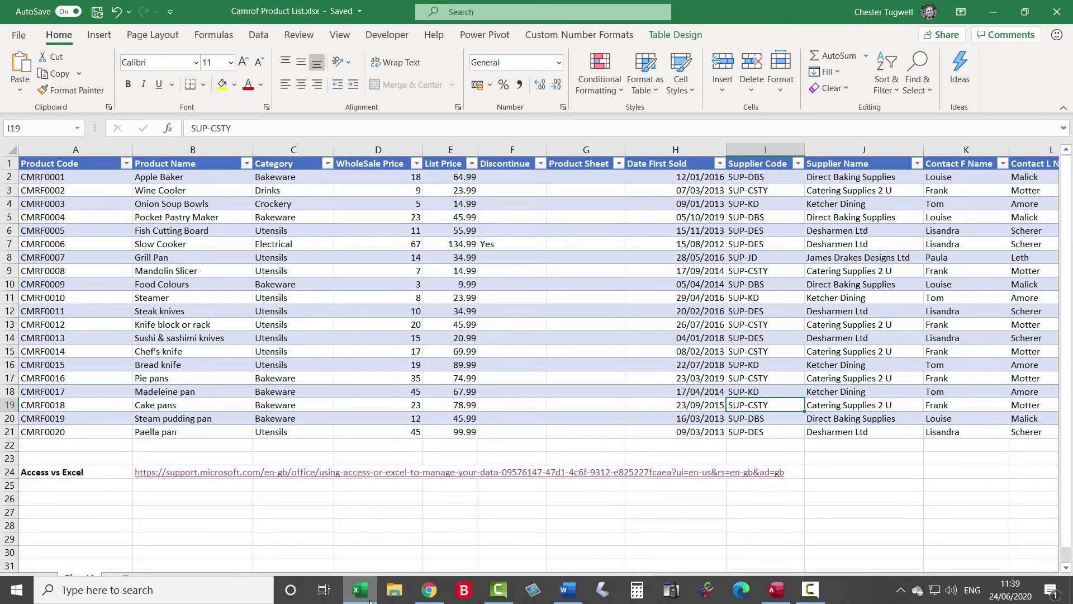
left_click(428, 591)
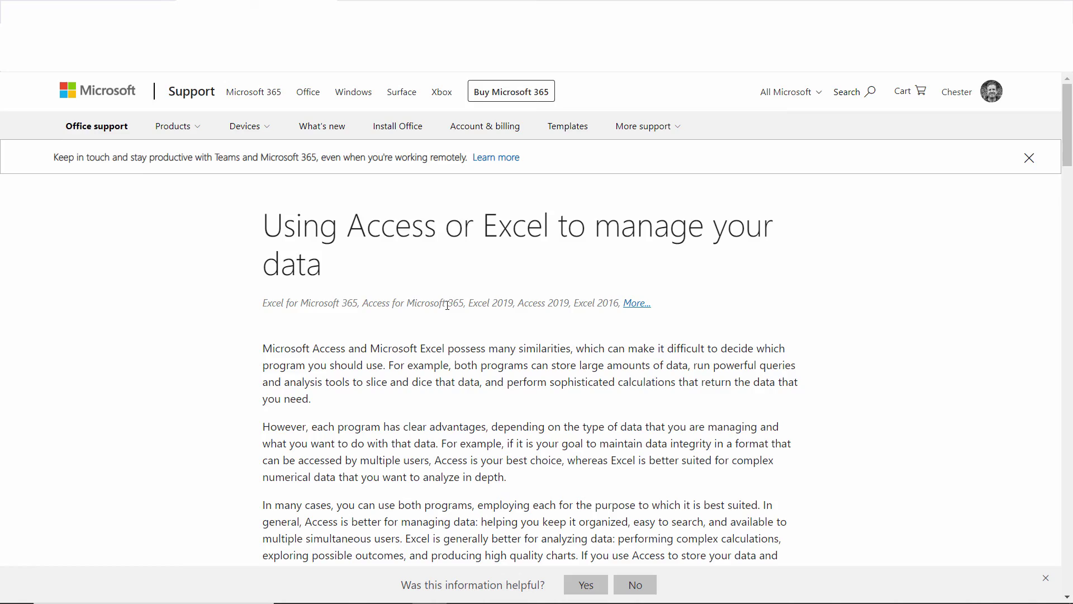
Step: Scroll past Compare the benefits and When to use Access to the When to use Excel section
scroll(448, 305, "down", 7)
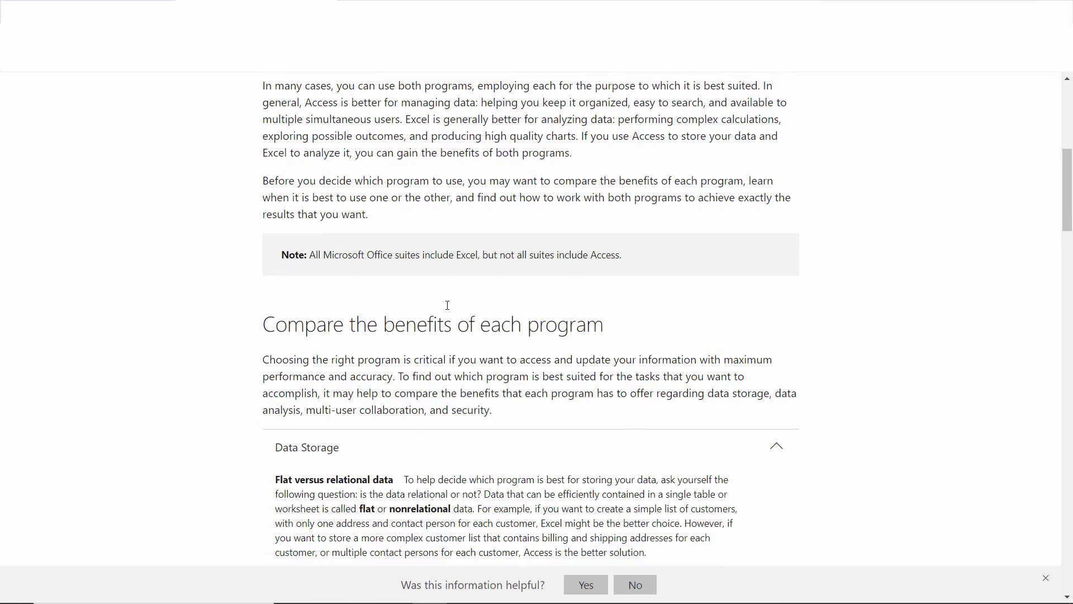
scroll(447, 305, "down", 12)
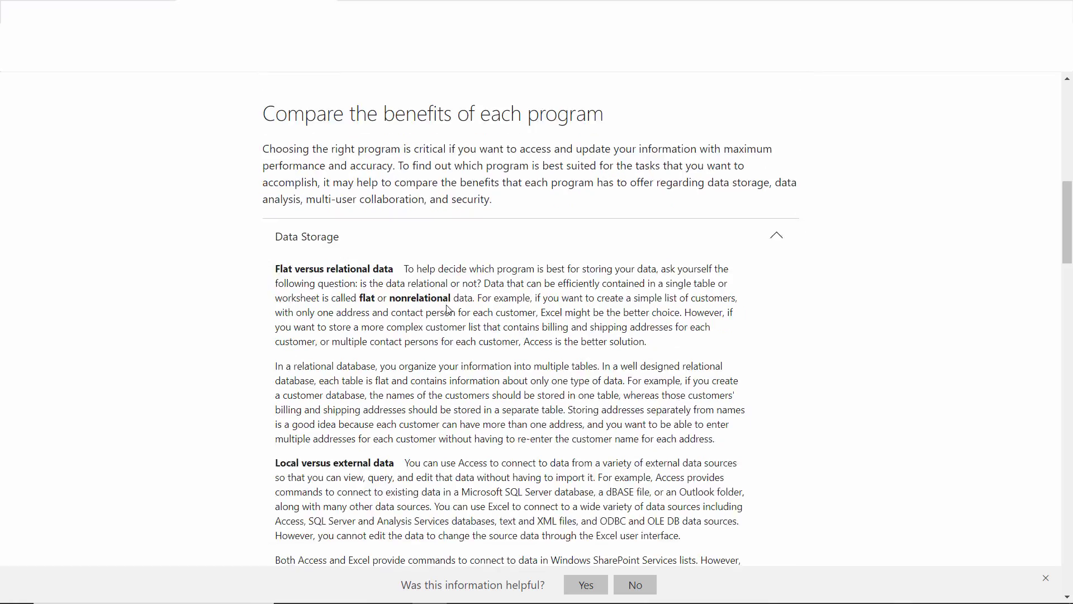
scroll(447, 308, "down", 5)
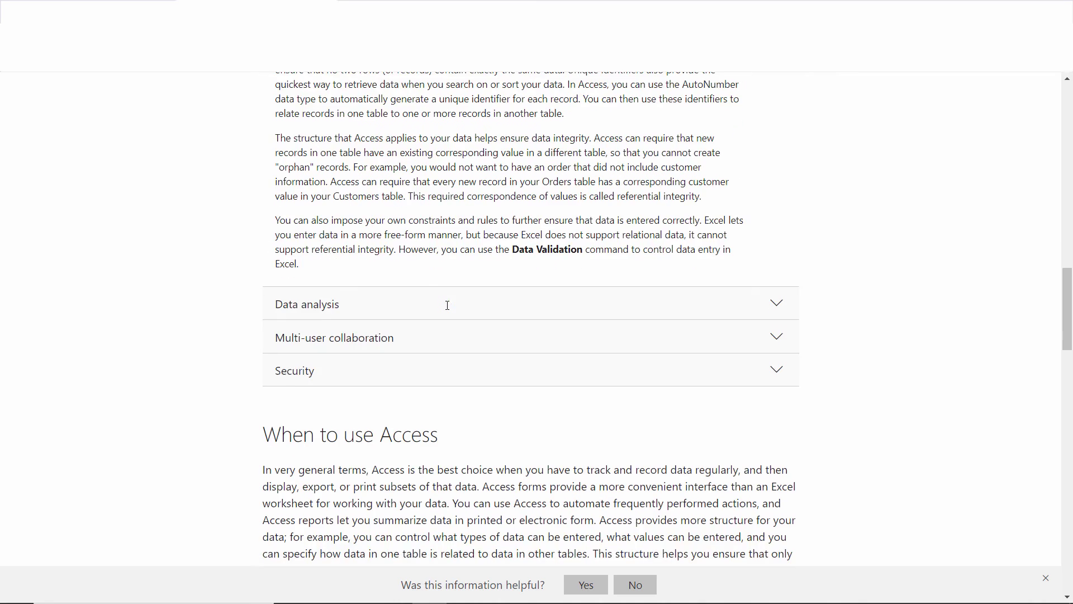
scroll(356, 310, "down", 3)
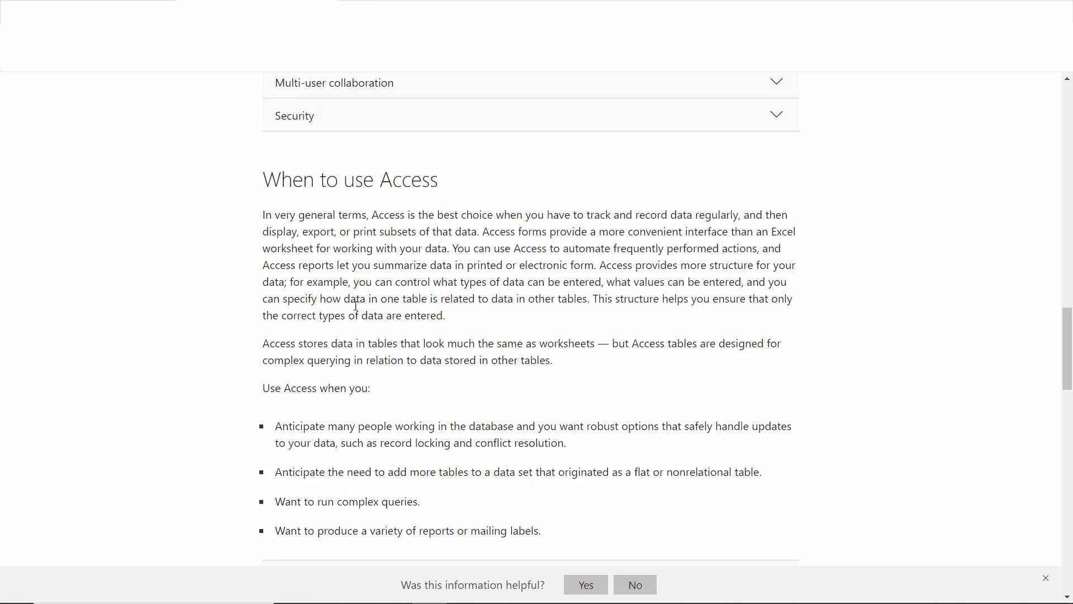
scroll(356, 310, "down", 10)
scroll(356, 311, "up", 3)
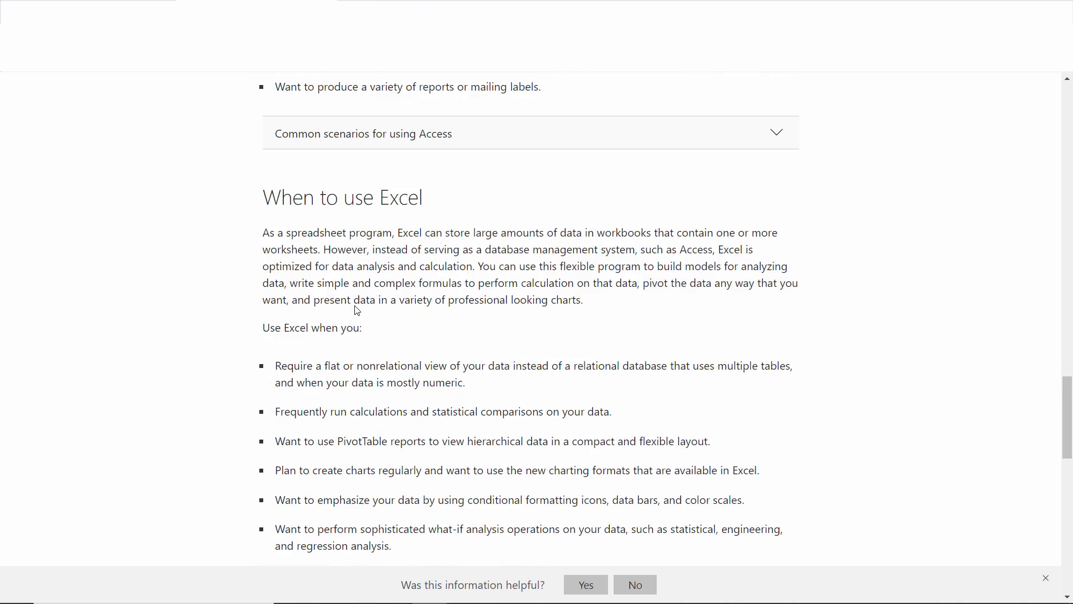